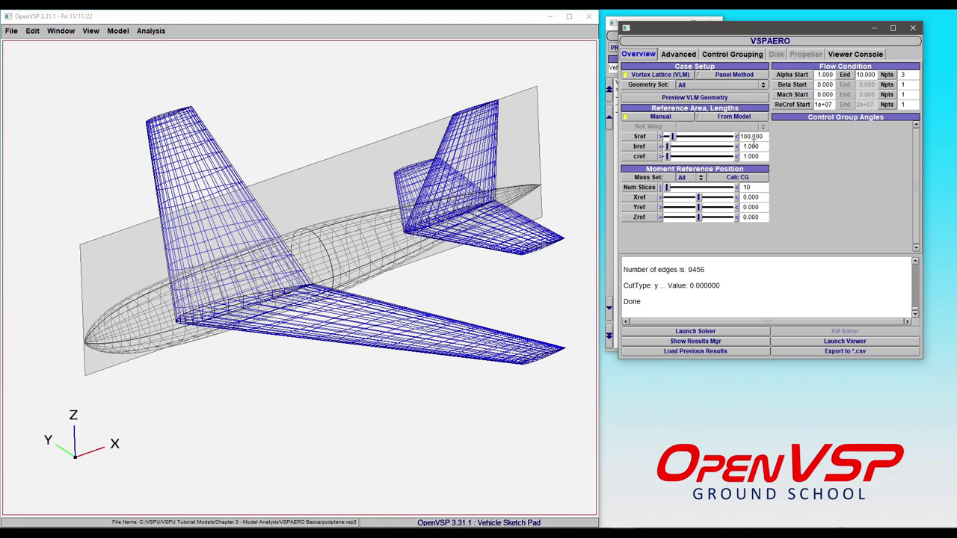
Take the reference area and lengths from the model using 1_Wing, and calculate the CG for the moment reference position
click(731, 117)
click(716, 127)
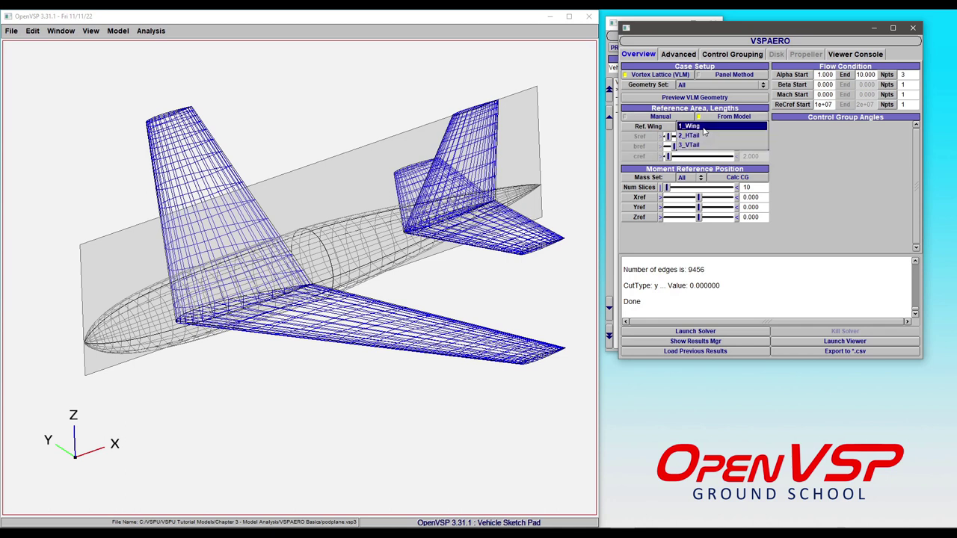
click(703, 129)
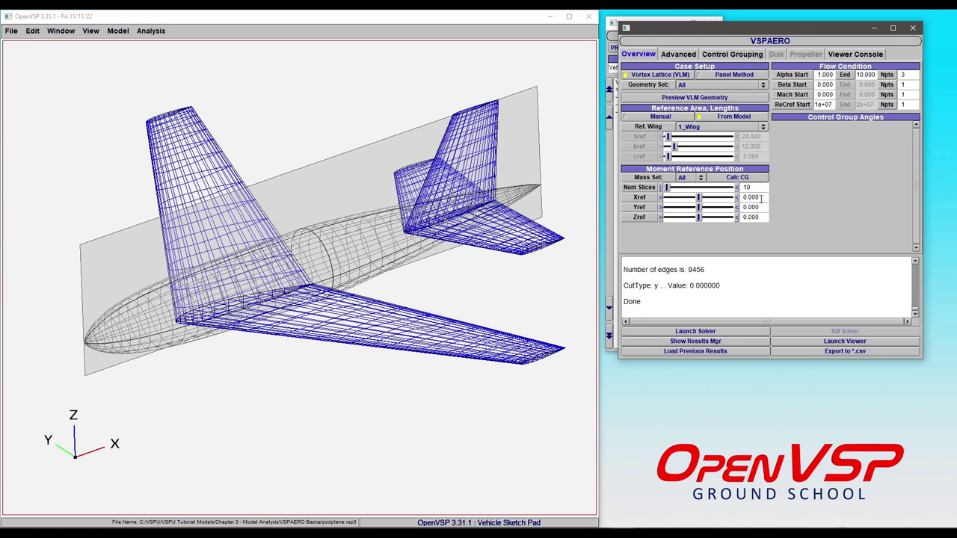
drag(759, 197, 727, 199)
click(745, 179)
Enable X-Z Symmetry in the advanced case setup and check the model's symmetry plane
click(688, 55)
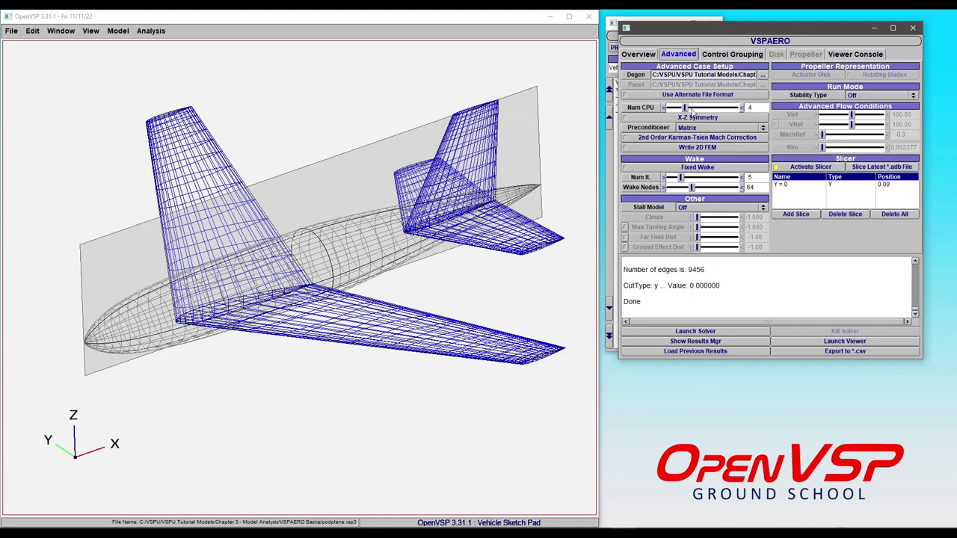
click(677, 118)
drag(435, 142, 446, 377)
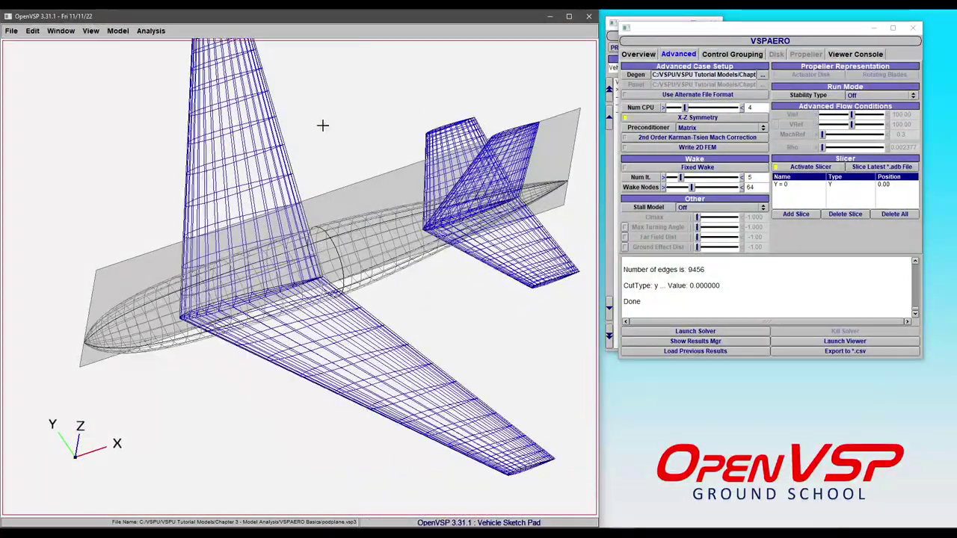
right_drag(322, 124, 386, 224)
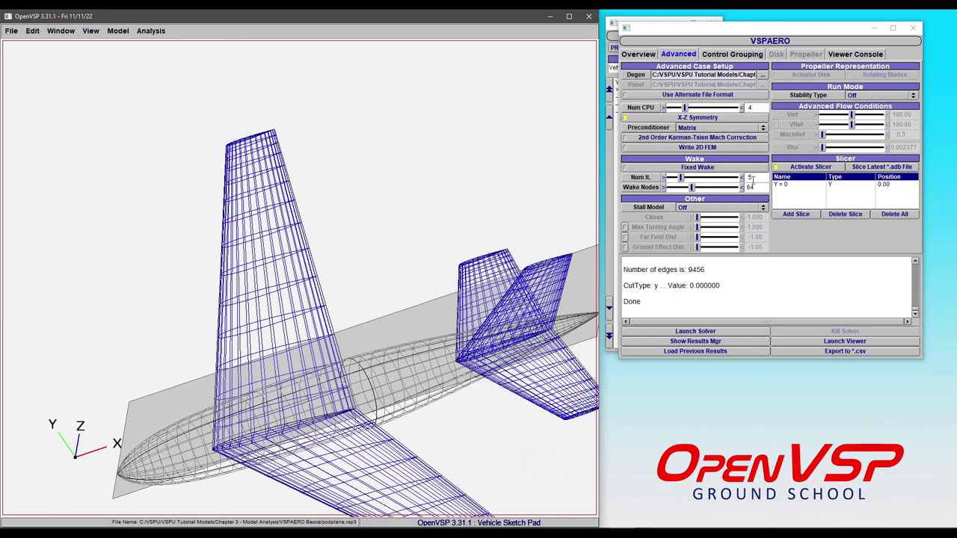
Try the Fixed Wake setting and check the available Stall Model and Stability Type options
click(647, 169)
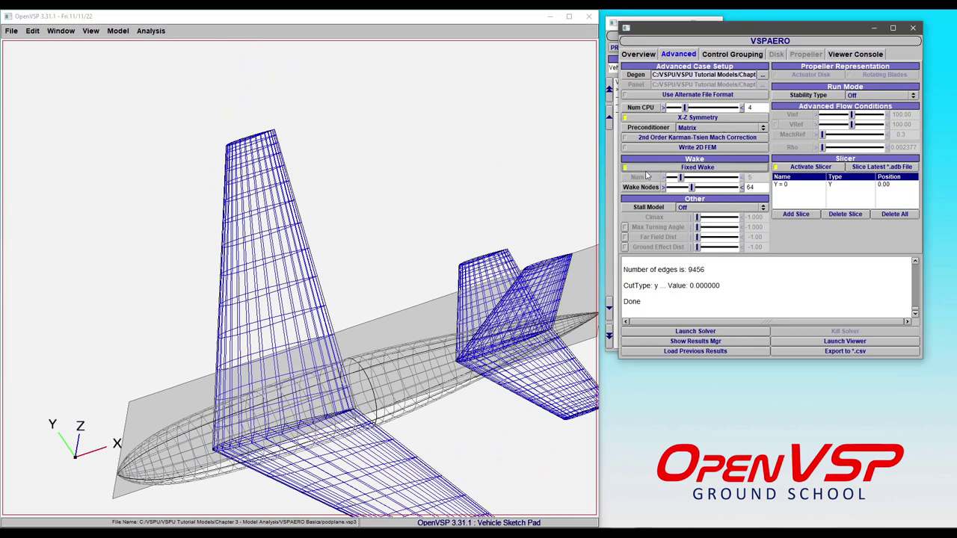
click(692, 171)
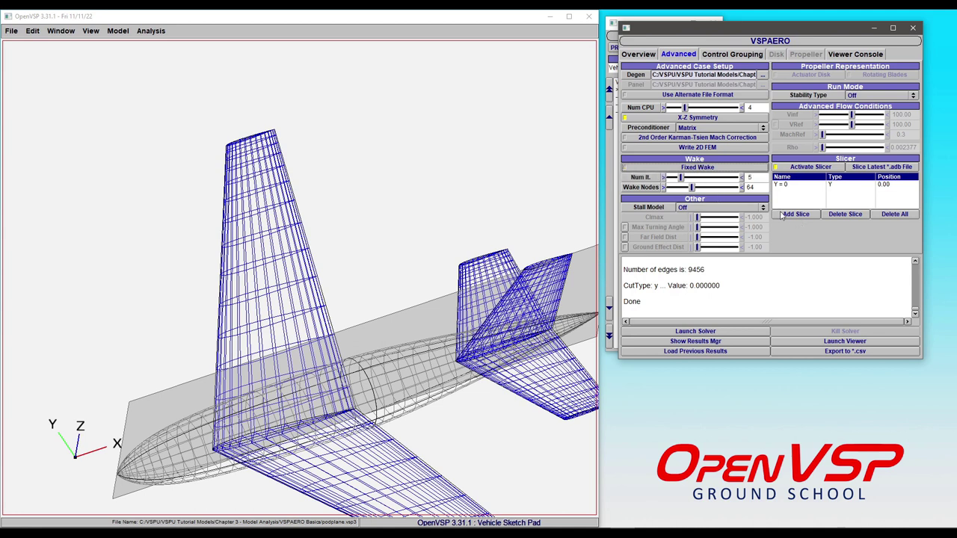
click(700, 209)
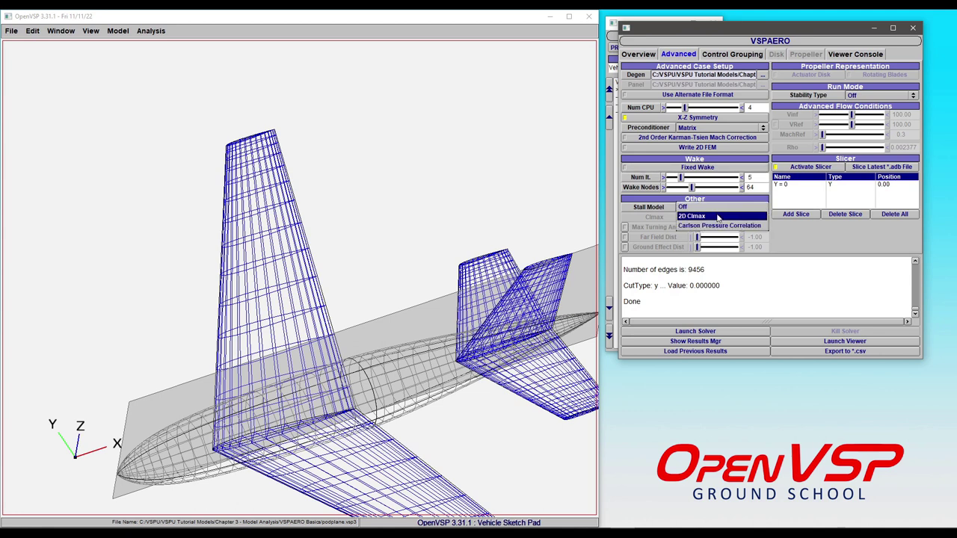
click(703, 212)
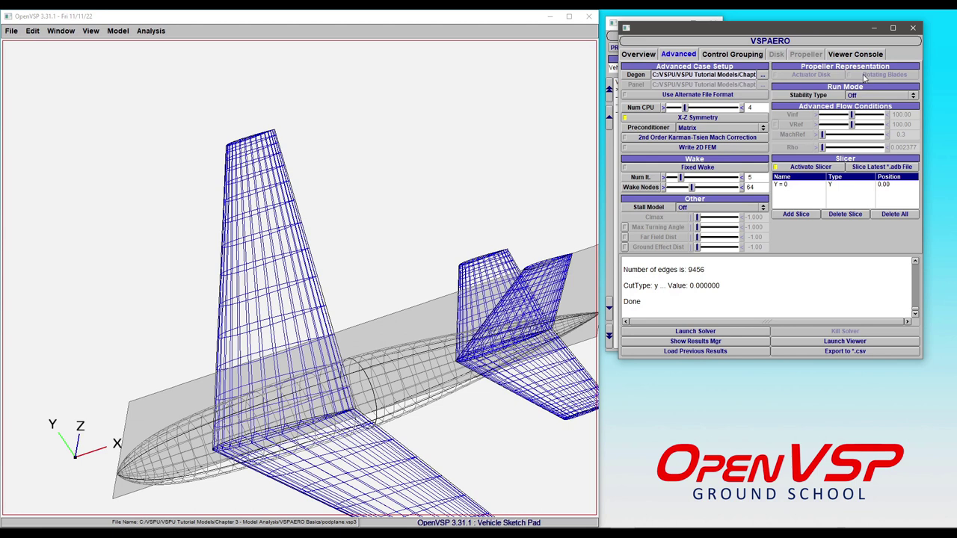
click(878, 95)
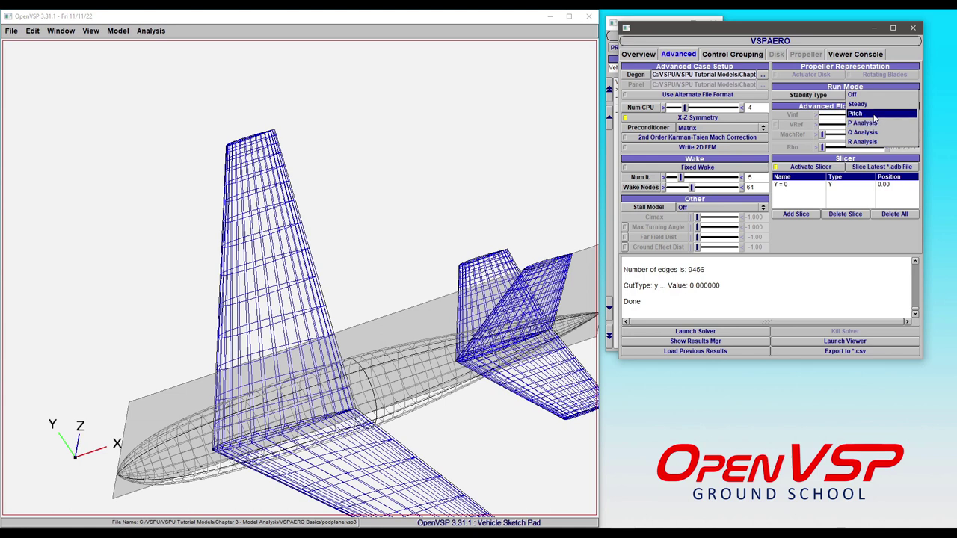
click(823, 139)
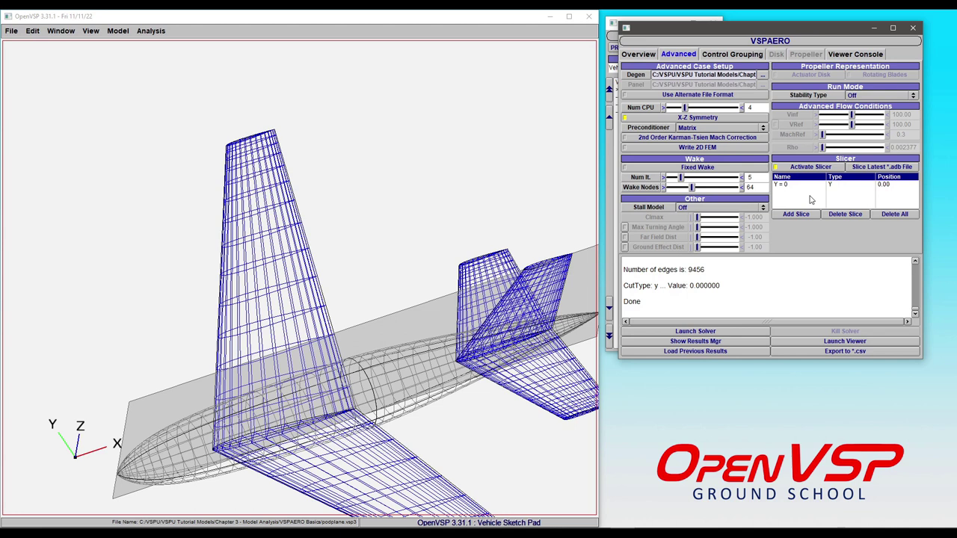
Look through the control surface grouping, rotor disk and propeller settings of the VSPAERO analysis
click(733, 55)
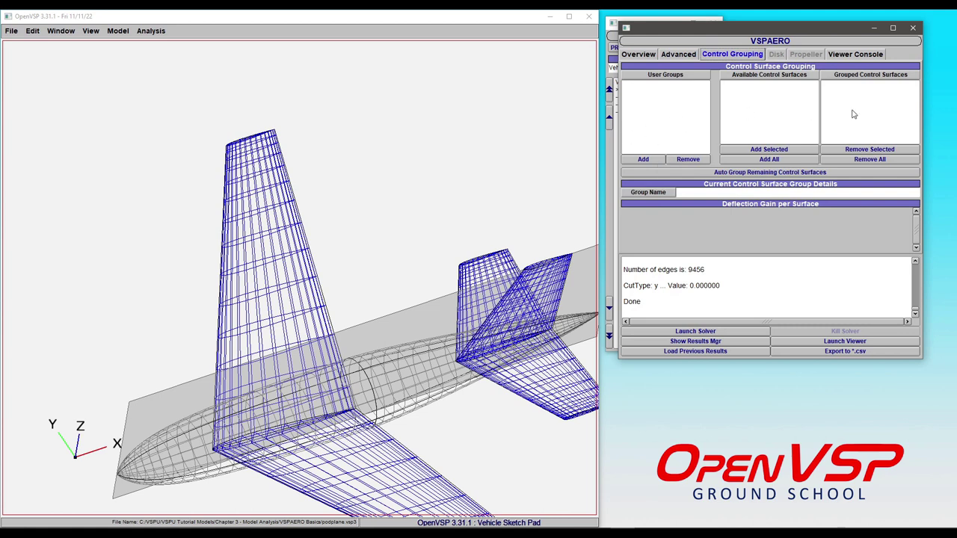
click(639, 54)
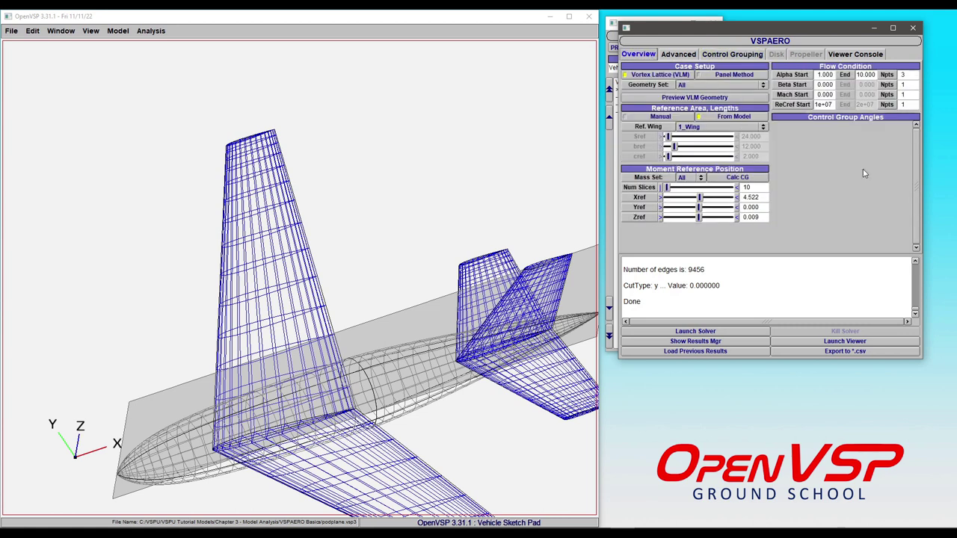
click(731, 57)
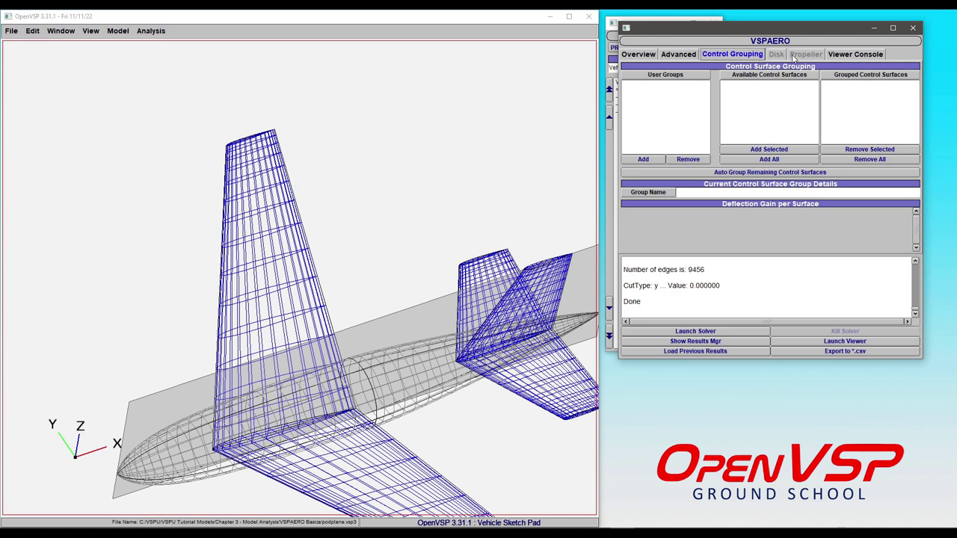
click(778, 53)
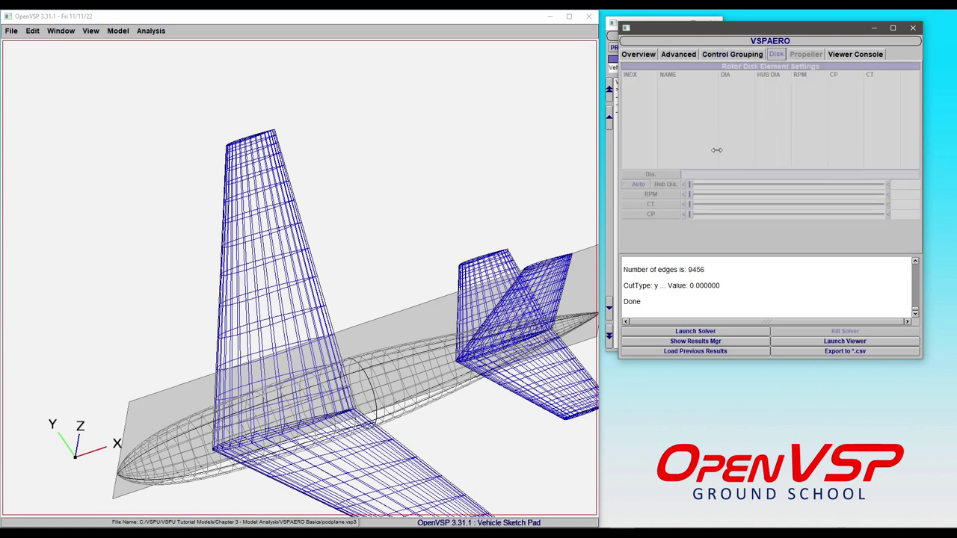
click(806, 54)
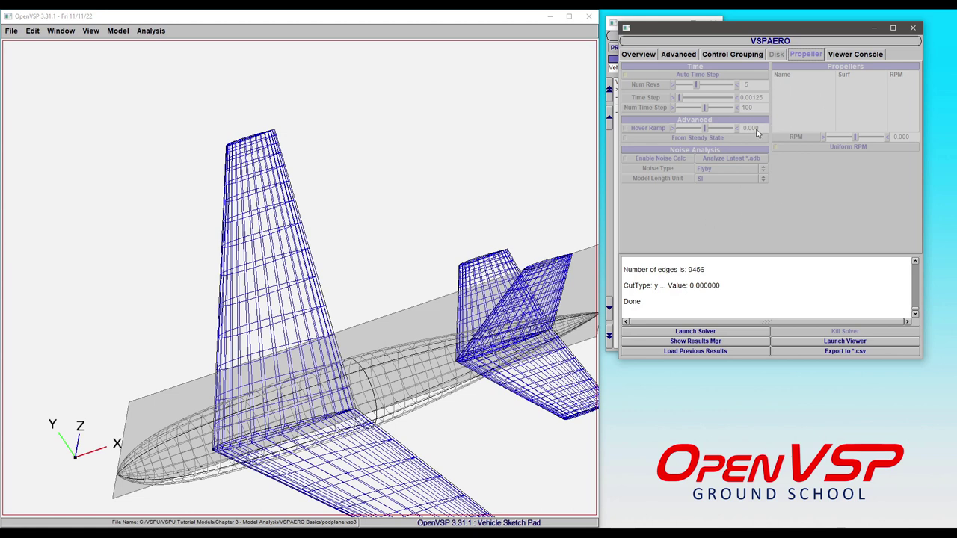
Read through the VSPAERO viewer console output from beginning to end
click(844, 58)
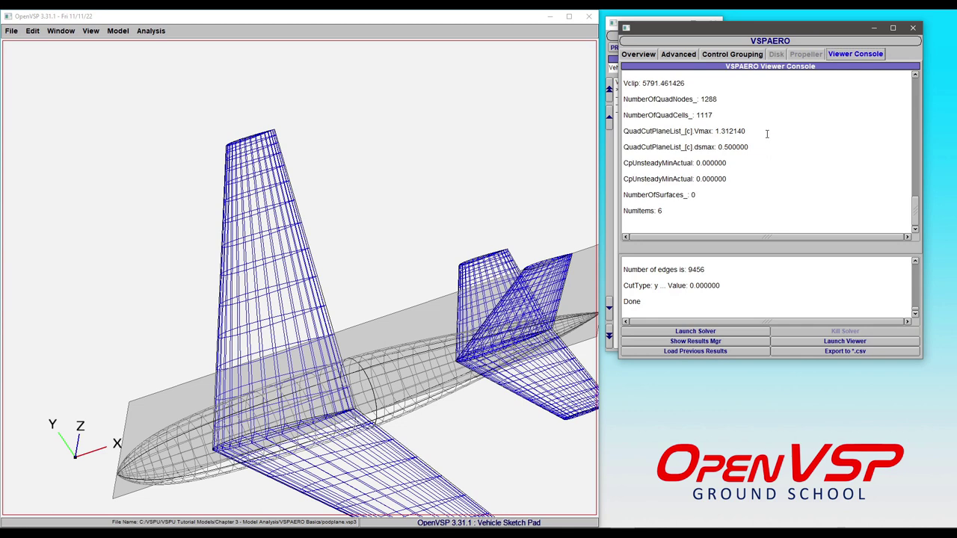
click(759, 185)
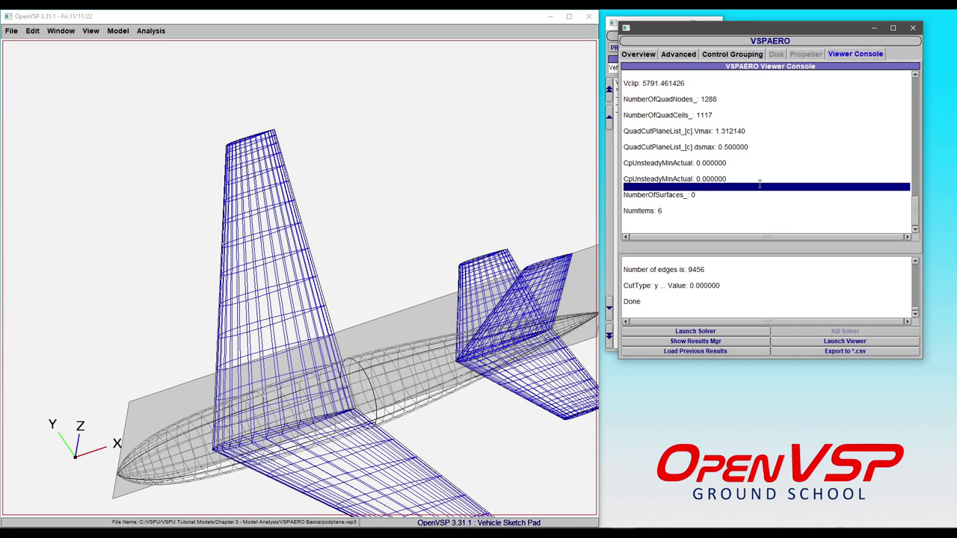
drag(759, 184, 767, 160)
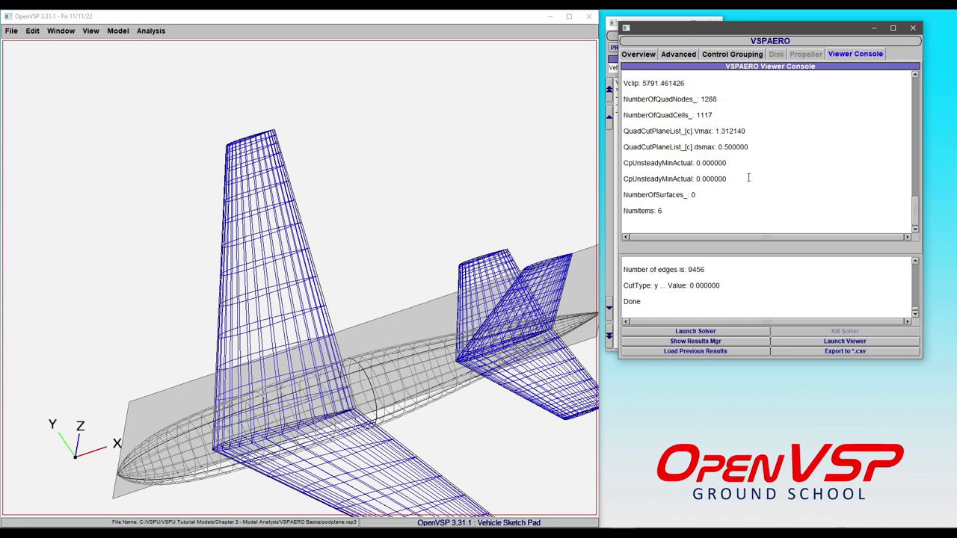
scroll(762, 160, up, 8)
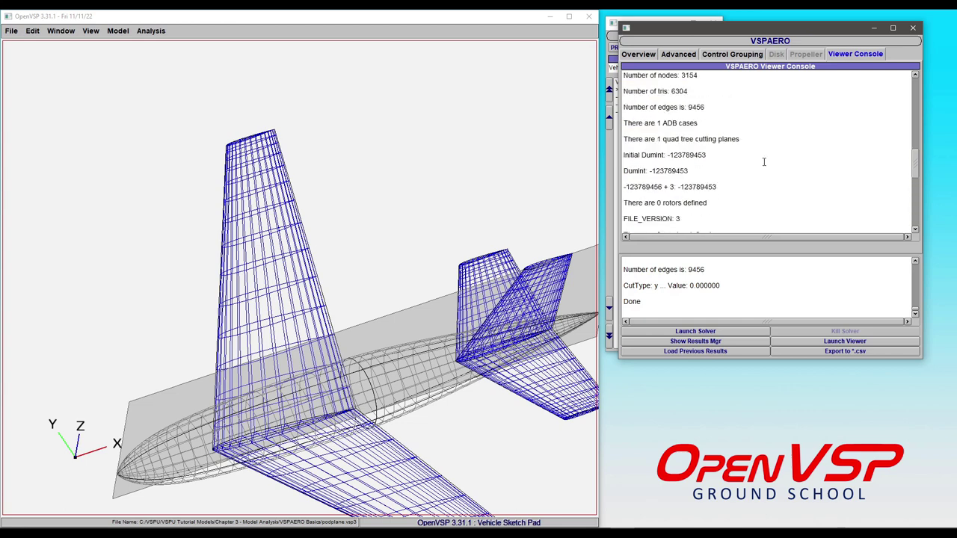
scroll(770, 153, down, 3)
scroll(790, 164, up, 10)
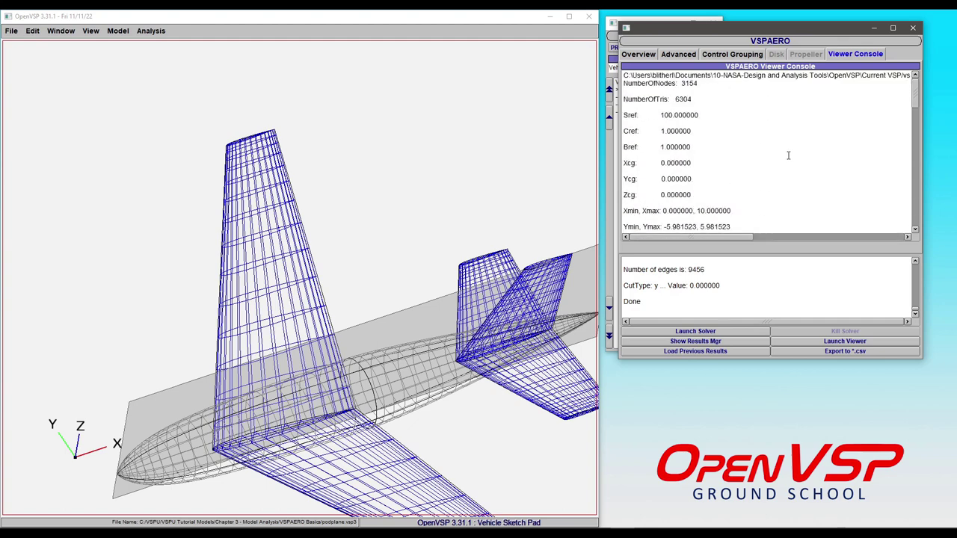
scroll(757, 127, down, 5)
scroll(756, 126, down, 5)
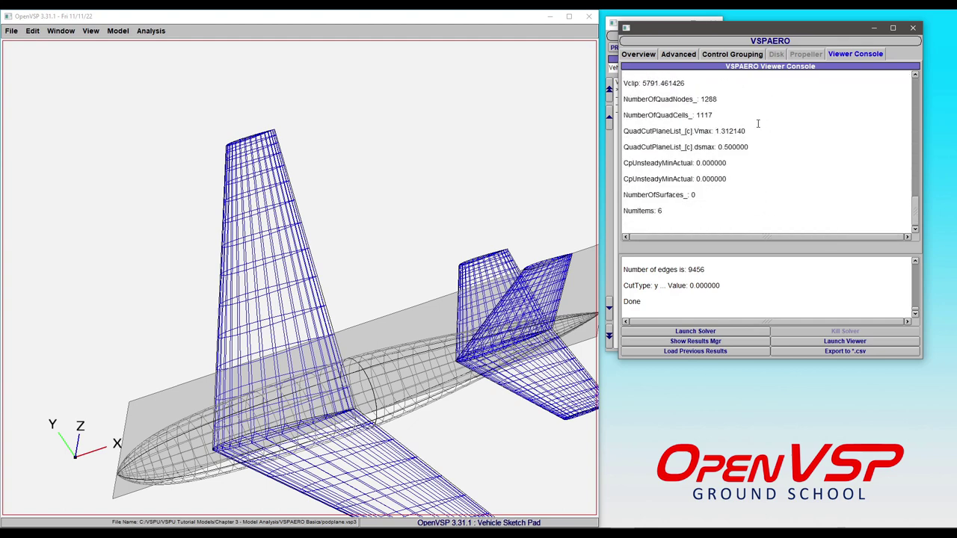
Examine the solver log on the overview page, including the wake iterations and the coefficients for each flow condition
click(639, 54)
drag(717, 267, 750, 269)
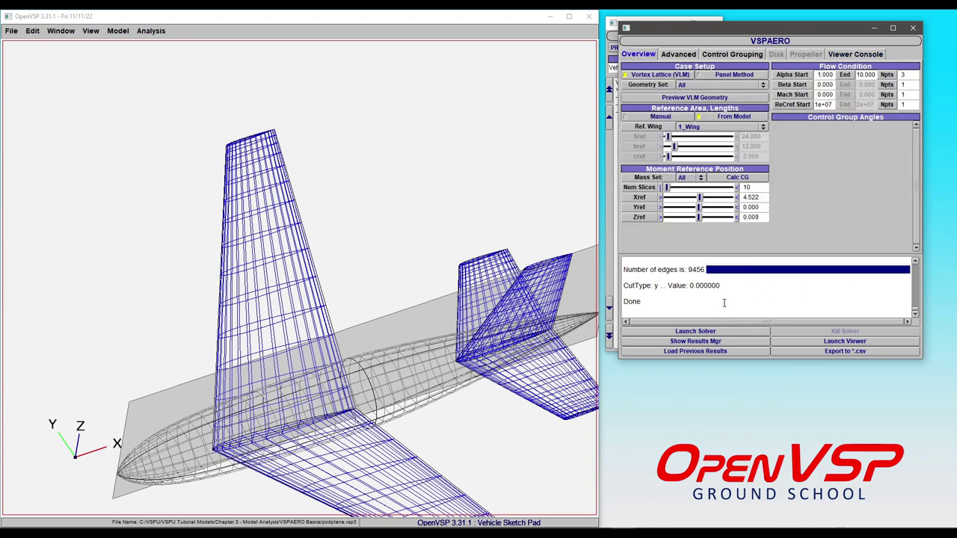
click(713, 288)
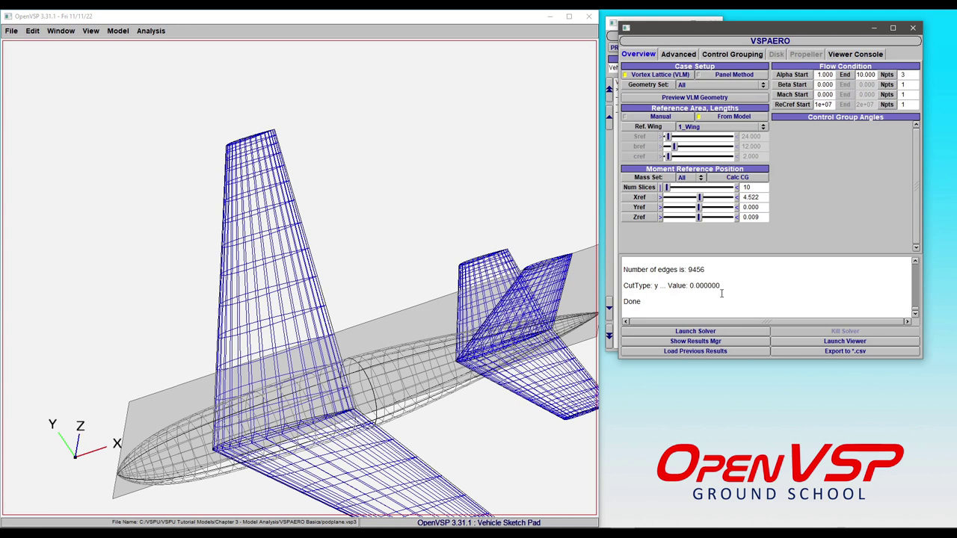
scroll(722, 294, up, 3)
scroll(725, 287, down, 3)
scroll(714, 291, up, 2)
scroll(740, 288, down, 10)
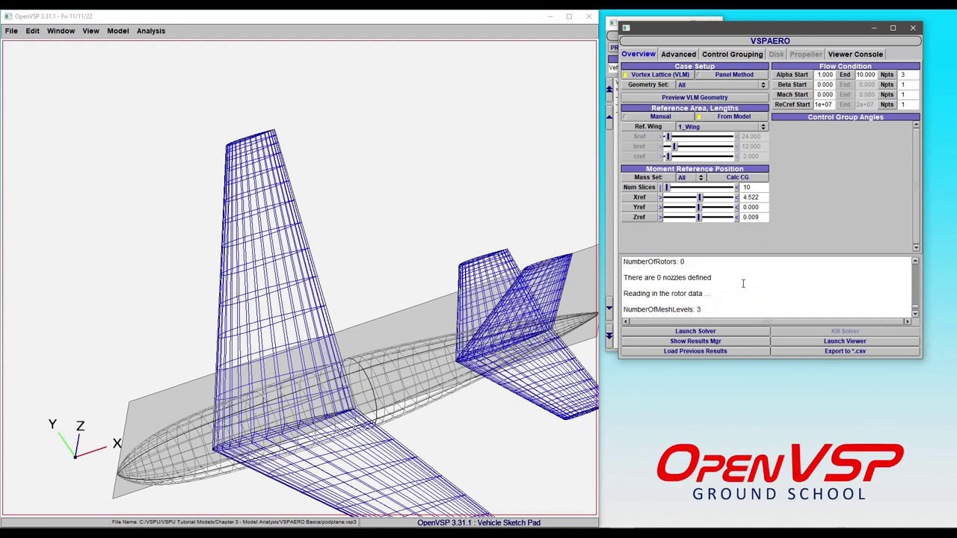
scroll(760, 285, up, 10)
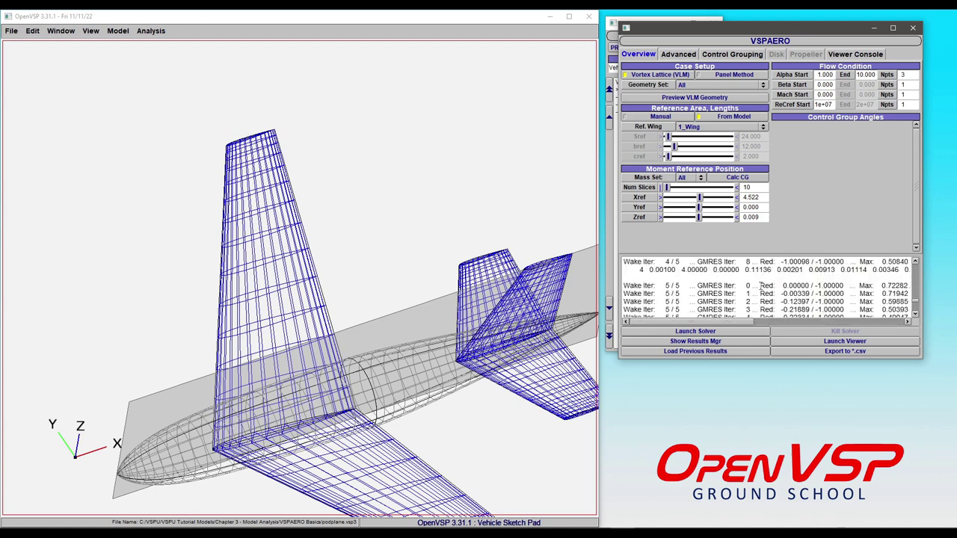
scroll(759, 287, up, 2)
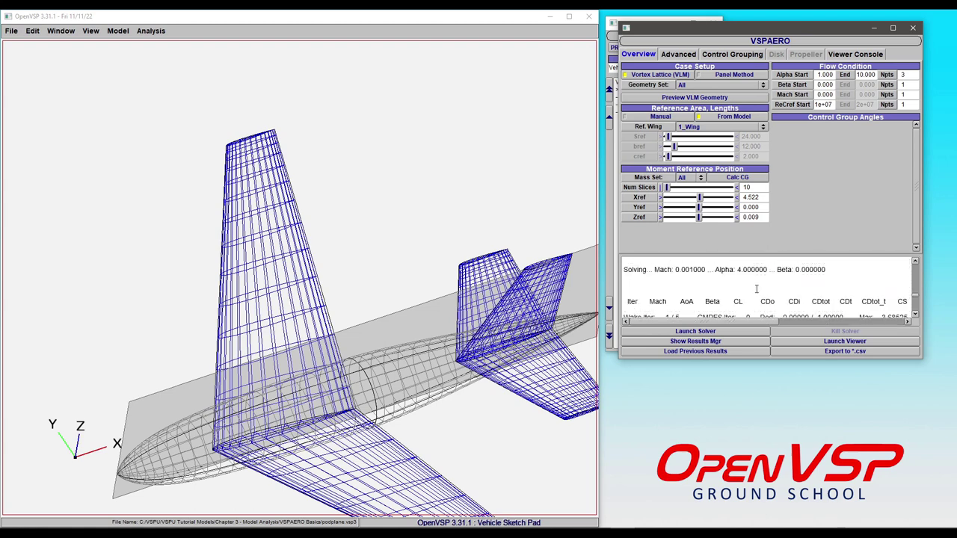
scroll(756, 288, down, 10)
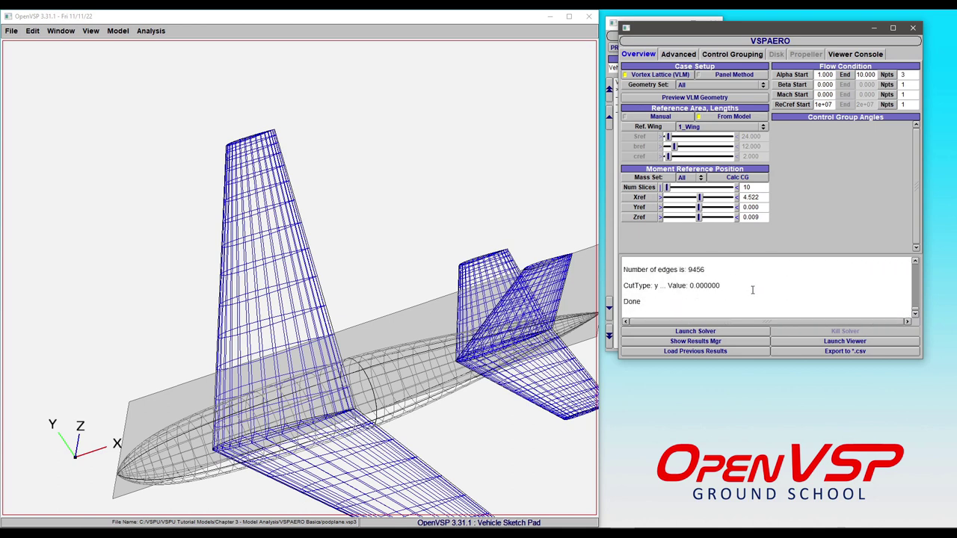